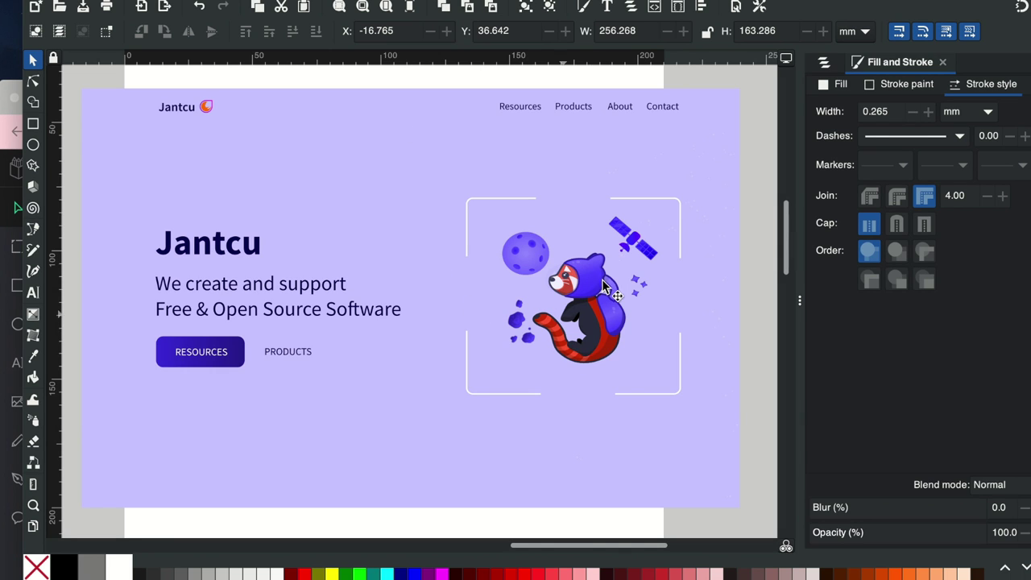
Copy the red panda illustration in Inkscape and bring the Penpot window to the front.
{"action": "left_click", "coordinate": [566, 299]}
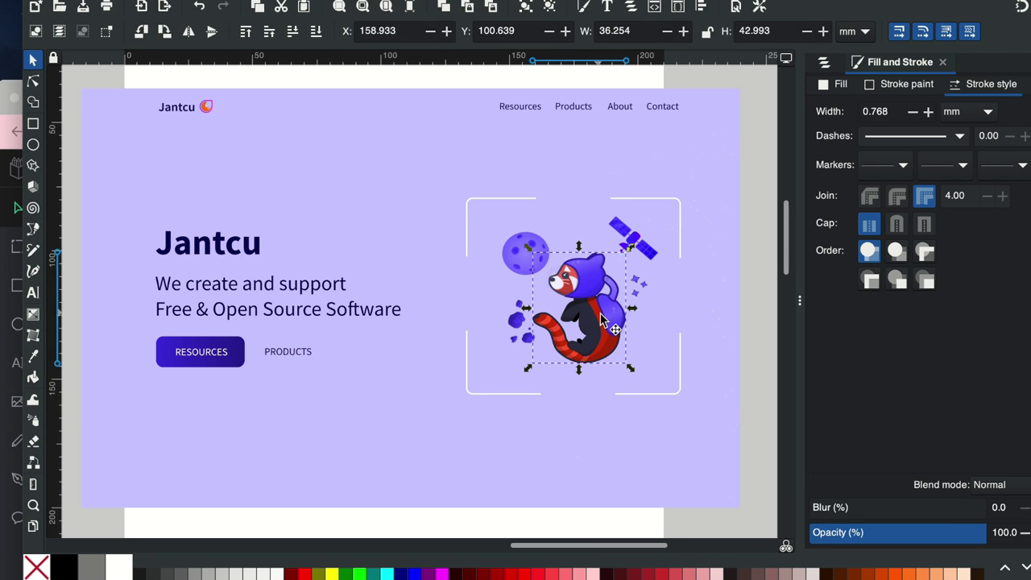
{"action": "right_click", "coordinate": [598, 309]}
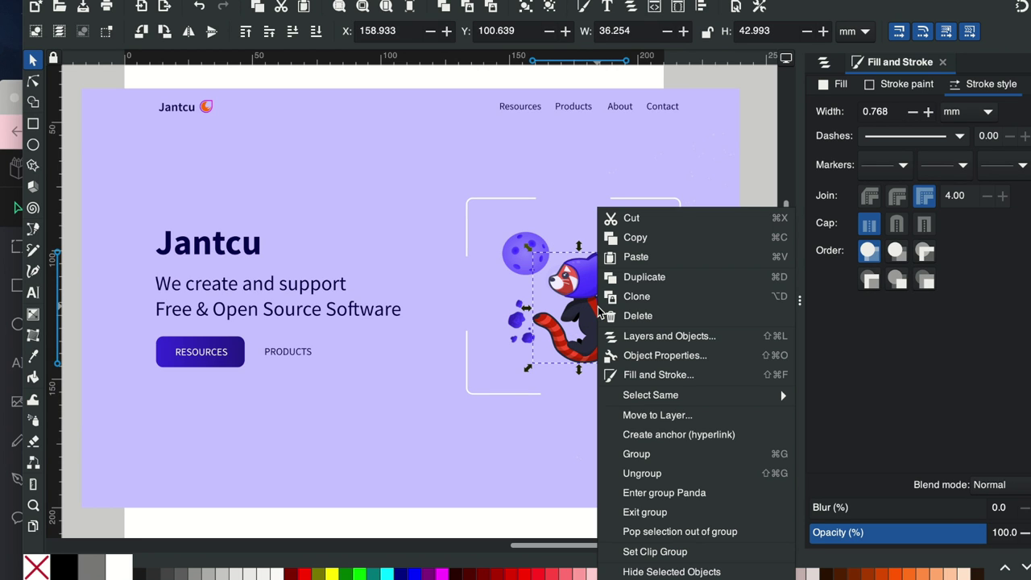
{"action": "left_click", "coordinate": [663, 239]}
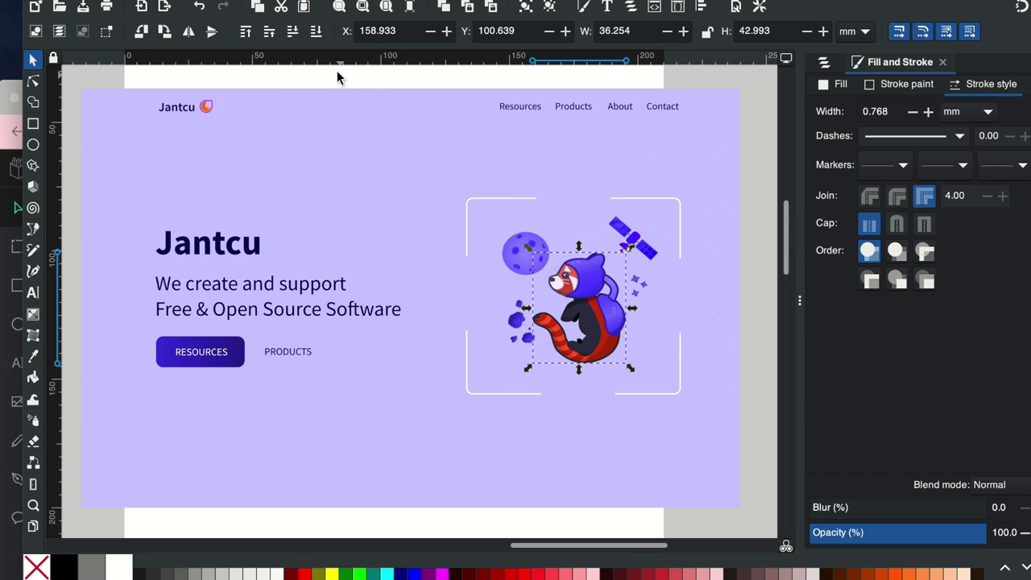
{"action": "left_click_drag", "start_coordinate": [241, 1], "coordinate": [531, 31]}
{"action": "left_click_drag", "start_coordinate": [278, 103], "coordinate": [272, 2]}
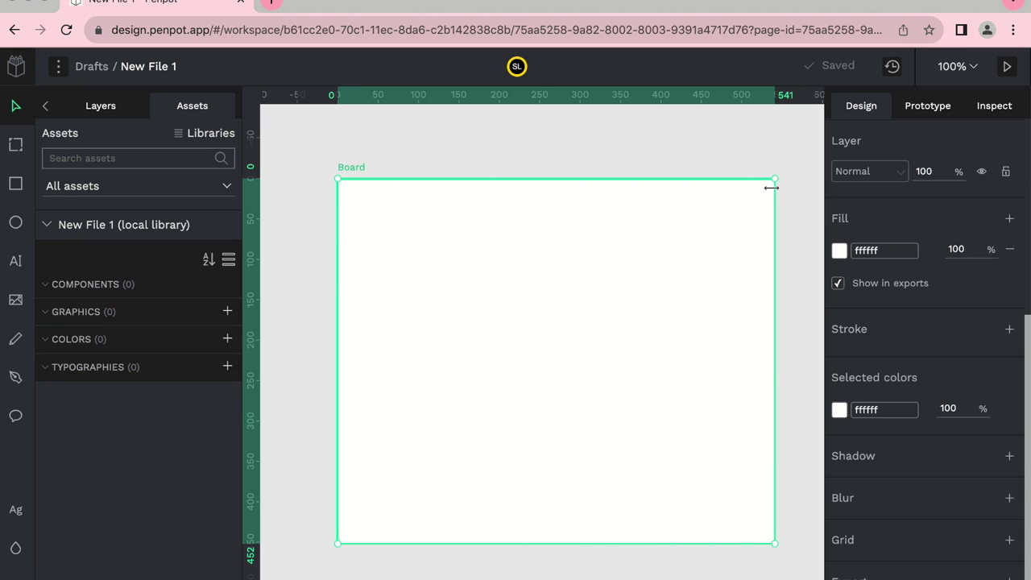
Paste the red panda onto the board after allowing clipboard access, then drag it to the top-right corner.
{"action": "right_click", "coordinate": [451, 268]}
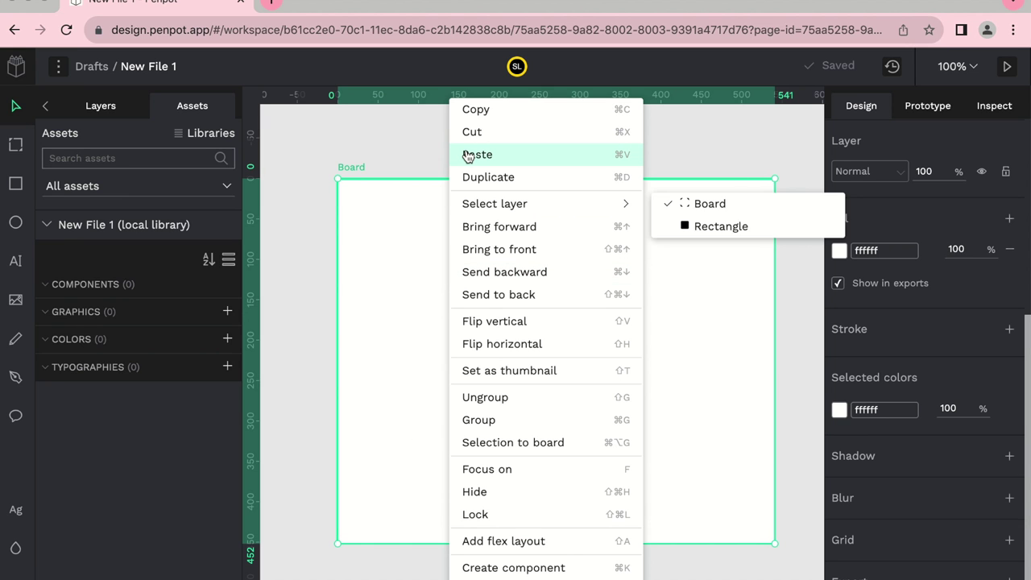
{"action": "left_click", "coordinate": [467, 154]}
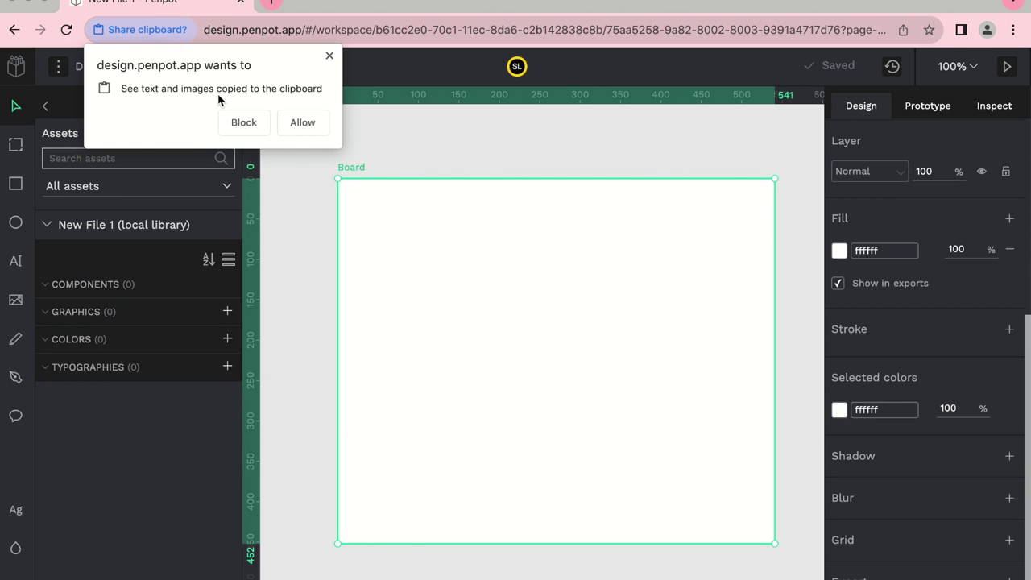
{"action": "left_click", "coordinate": [310, 127]}
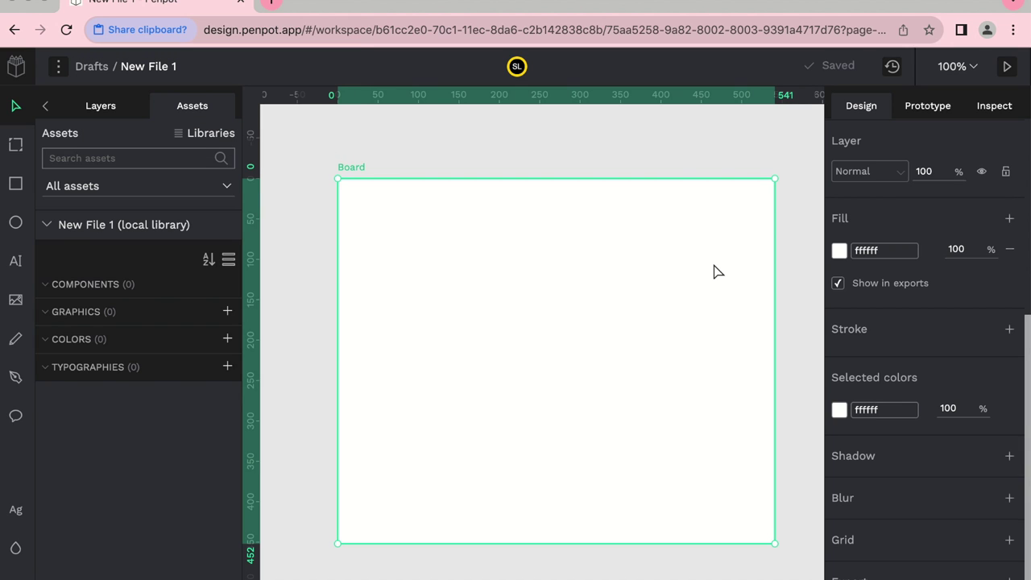
{"action": "key", "text": "ctrl+v"}
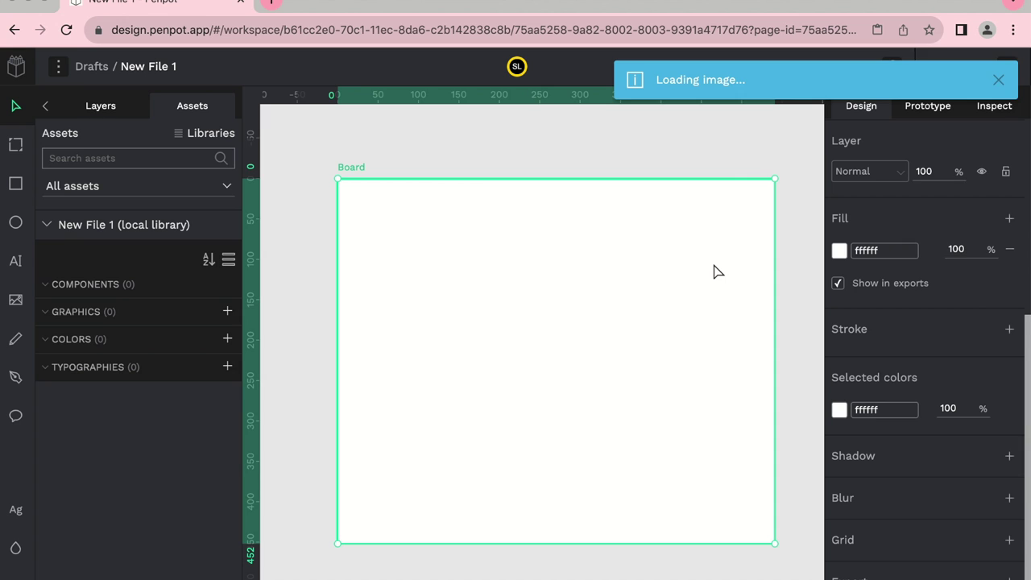
{"action": "left_click", "coordinate": [672, 272]}
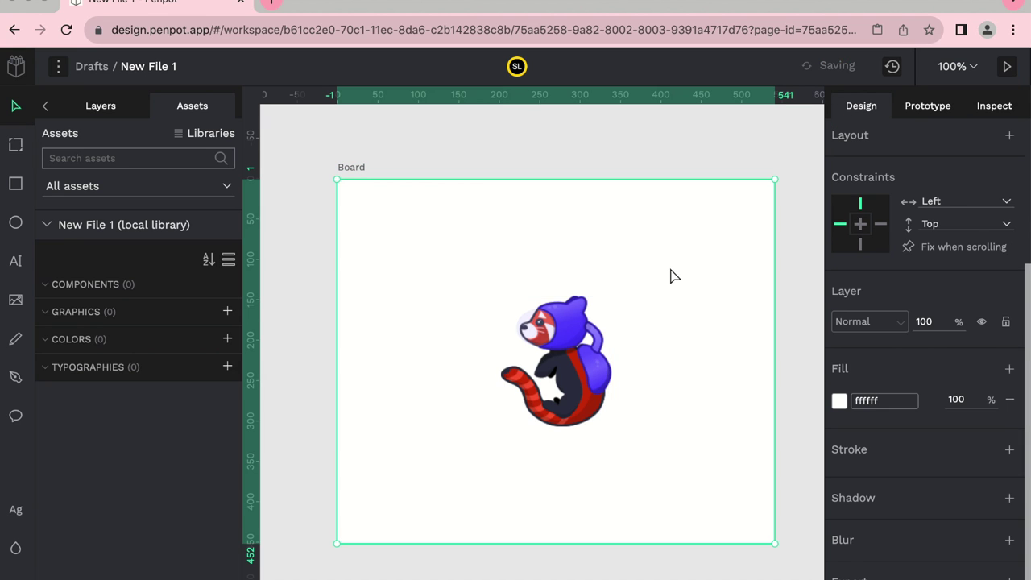
{"action": "left_click_drag", "start_coordinate": [585, 393], "coordinate": [708, 301]}
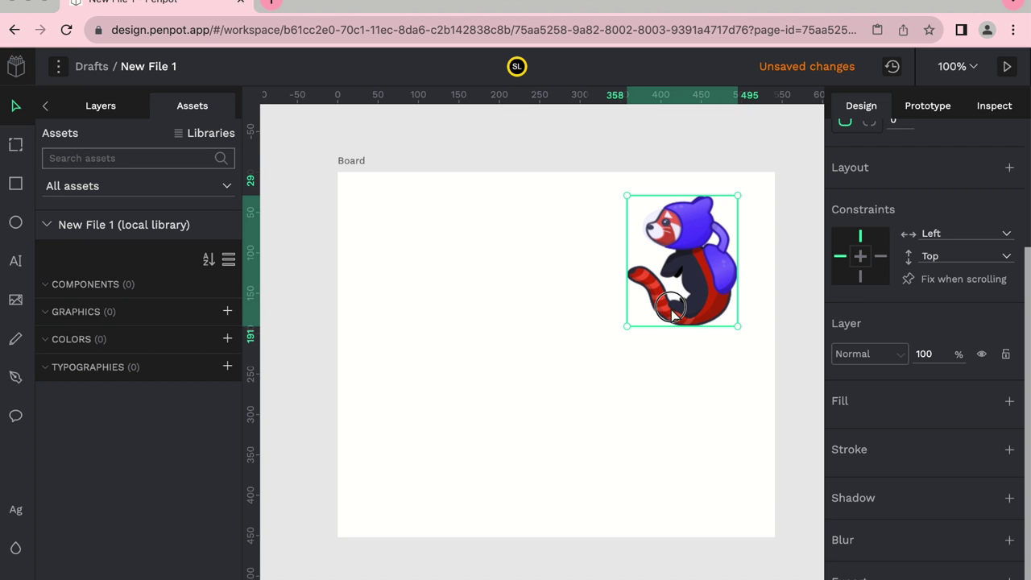
Add a 'Hero Text' text label near the board's top-left.
{"action": "left_click", "coordinate": [467, 318]}
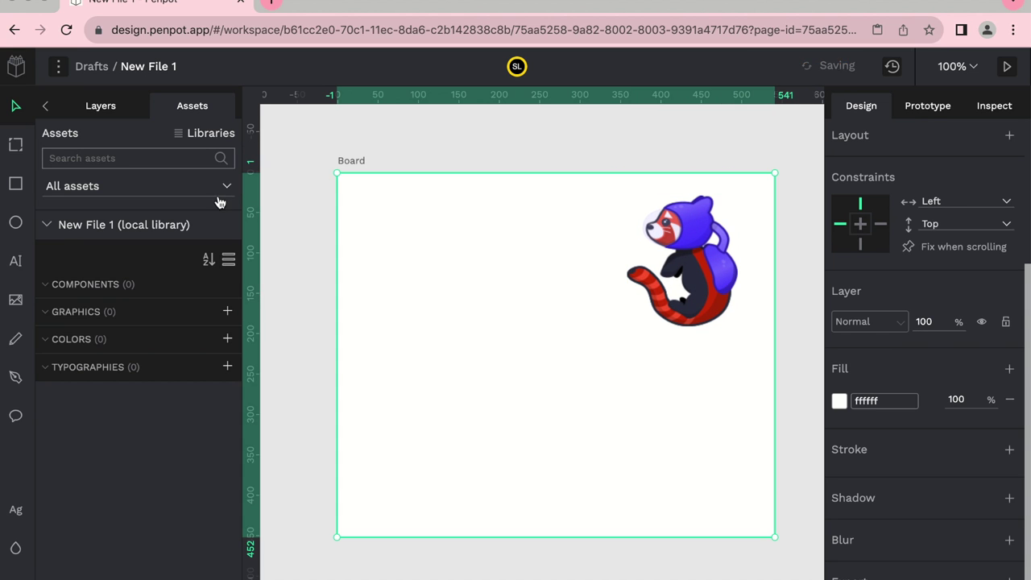
{"action": "left_click", "coordinate": [16, 260]}
{"action": "left_click", "coordinate": [364, 219]}
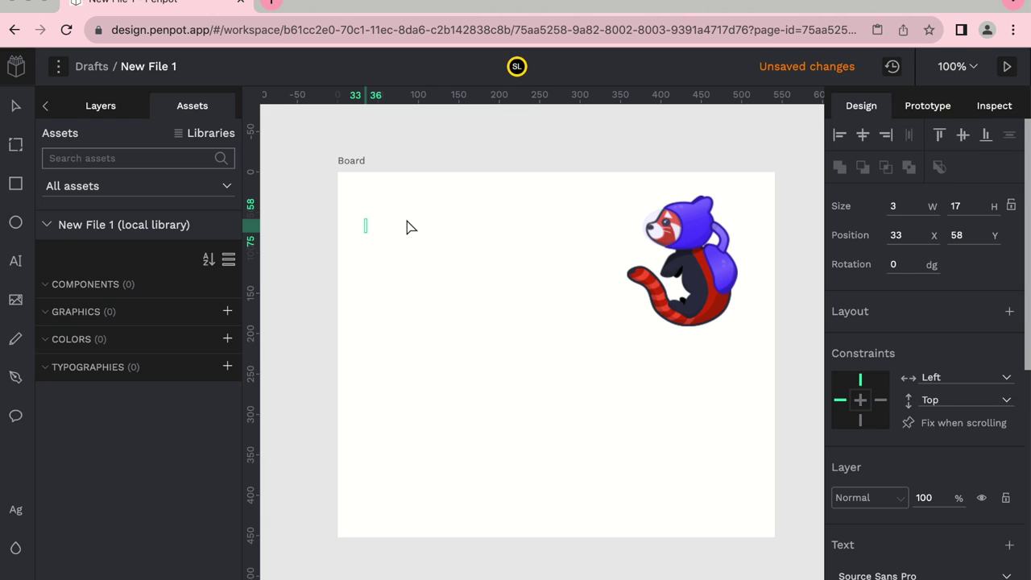
{"action": "type", "text": "He"}
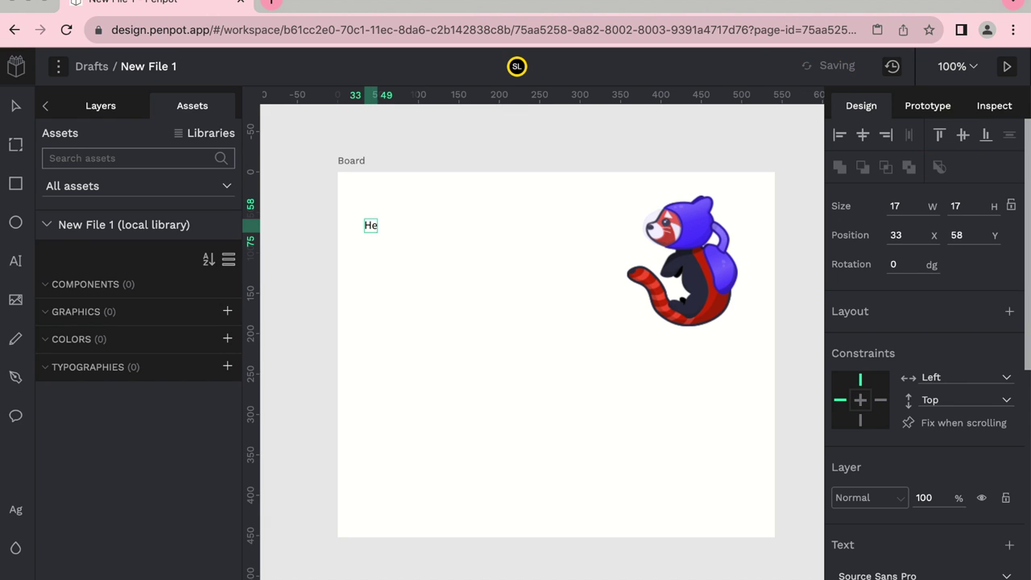
{"action": "type", "text": "ro Text"}
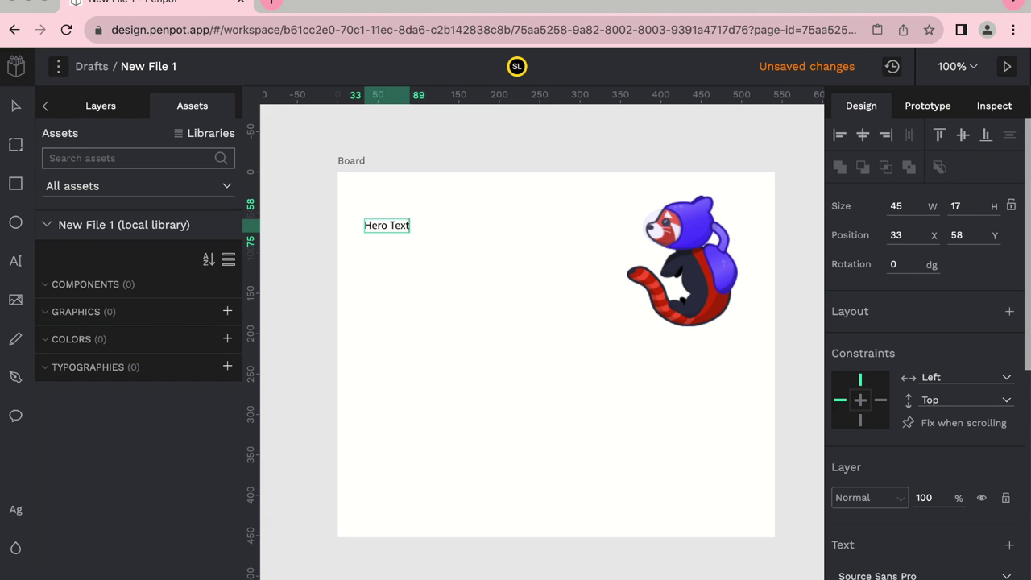
{"action": "left_click", "coordinate": [381, 270]}
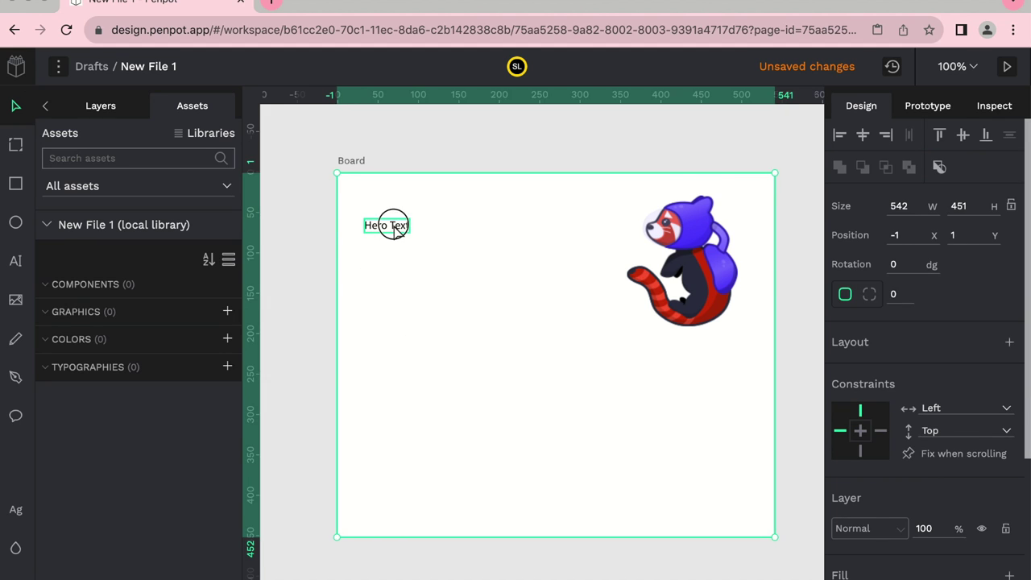
Paste copies of the Hero Text label to form a row along the board's top.
{"action": "left_click", "coordinate": [387, 231]}
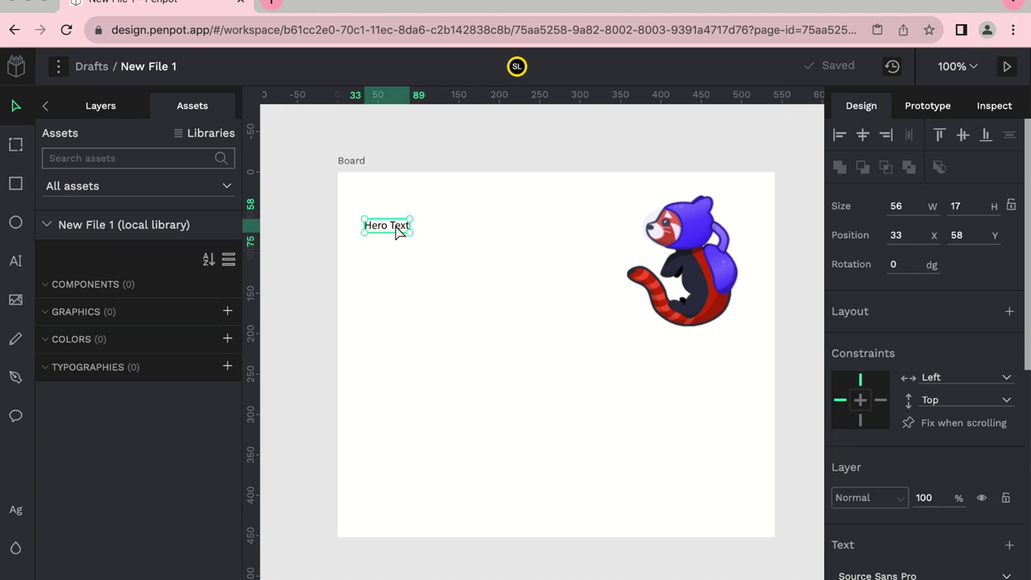
{"action": "key", "text": "c"}
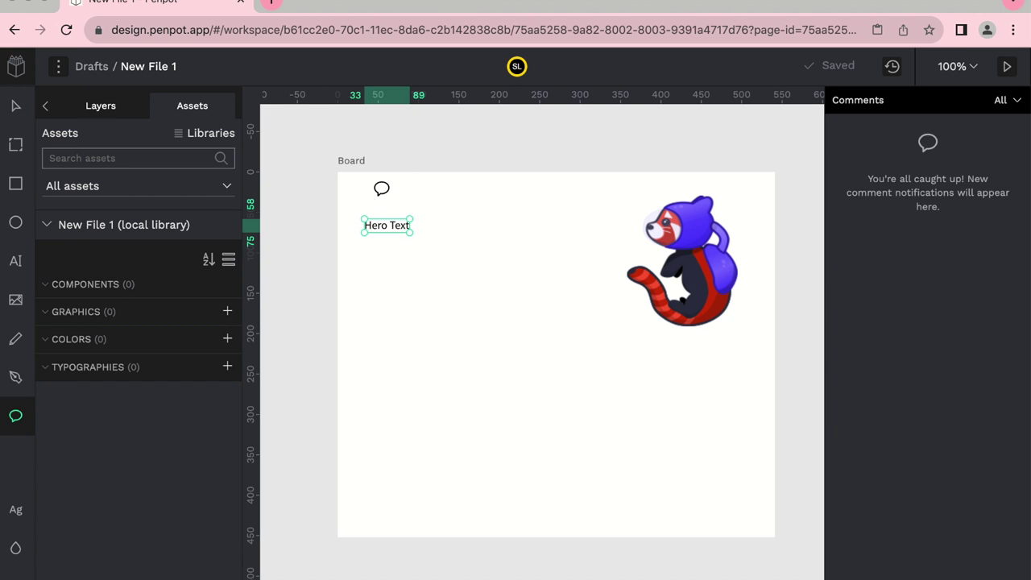
{"action": "key", "text": "v"}
{"action": "left_click", "coordinate": [402, 224]}
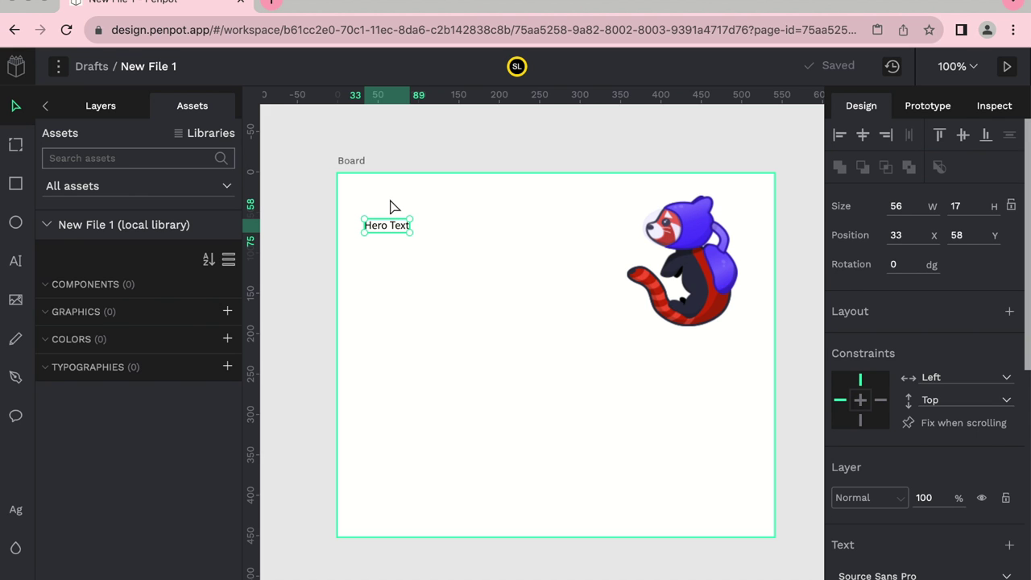
{"action": "left_click", "coordinate": [393, 206]}
{"action": "key", "text": "ctrl+v"}
{"action": "left_click_drag", "start_coordinate": [396, 196], "coordinate": [566, 192]}
{"action": "key", "text": "ctrl+v"}
{"action": "key", "text": "ctrl+v"}
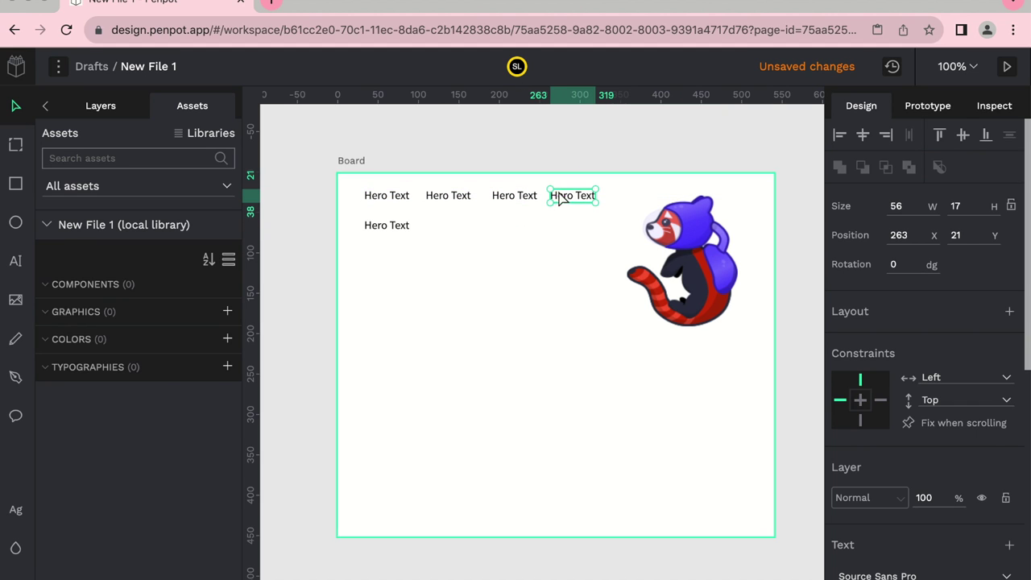
{"action": "left_click", "coordinate": [538, 261]}
Shrink the red panda proportionally from its corner handle.
{"action": "left_click", "coordinate": [686, 256]}
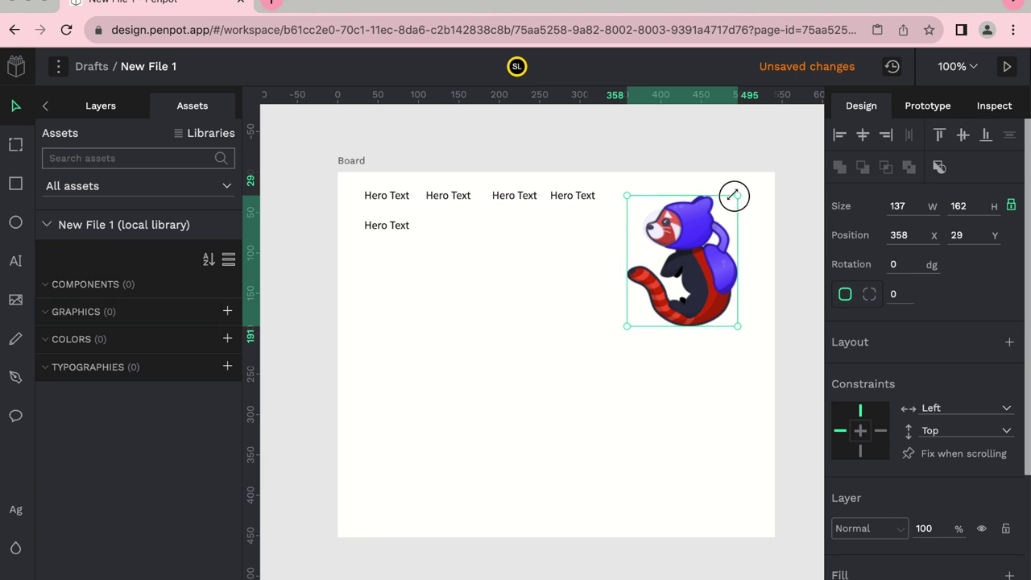
{"action": "left_click_drag", "start_coordinate": [733, 195], "coordinate": [707, 233]}
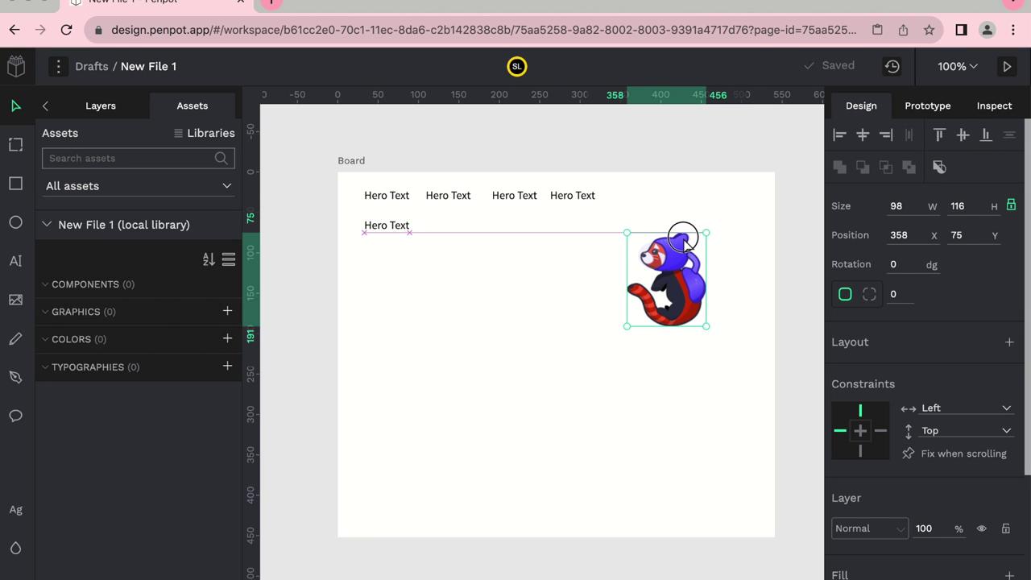
{"action": "left_click", "coordinate": [725, 276]}
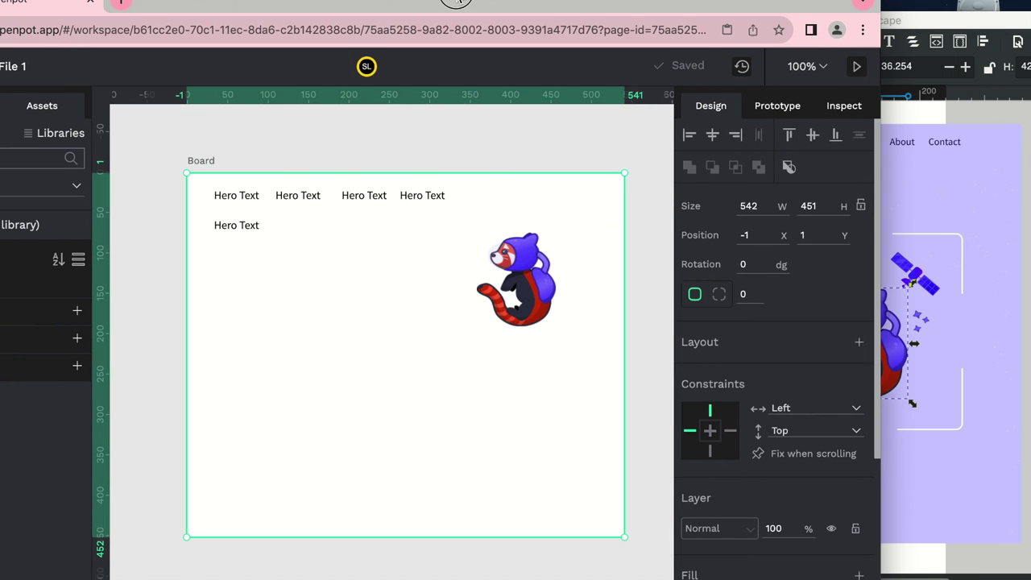
Bring Inkscape forward, select the satellite illustration and open its context menu.
{"action": "left_click", "coordinate": [951, 234]}
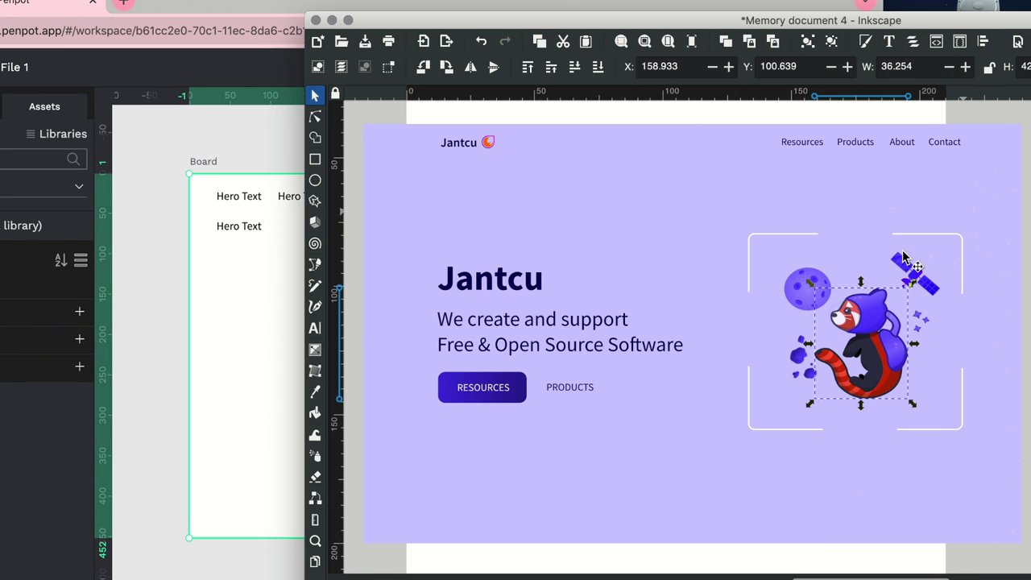
{"action": "left_click", "coordinate": [846, 242]}
{"action": "left_click", "coordinate": [894, 253]}
{"action": "left_click", "coordinate": [923, 278]}
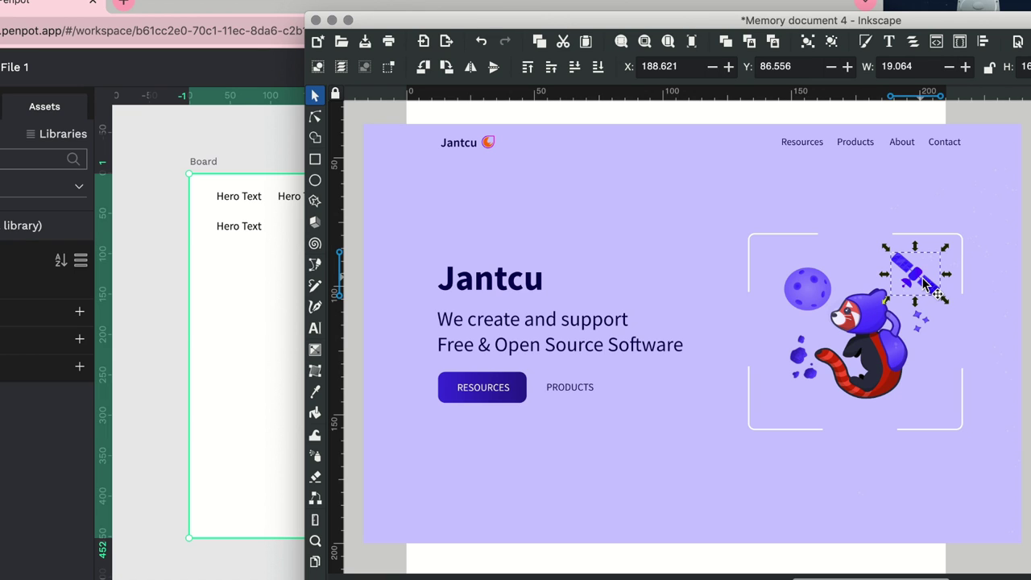
{"action": "right_click", "coordinate": [924, 283]}
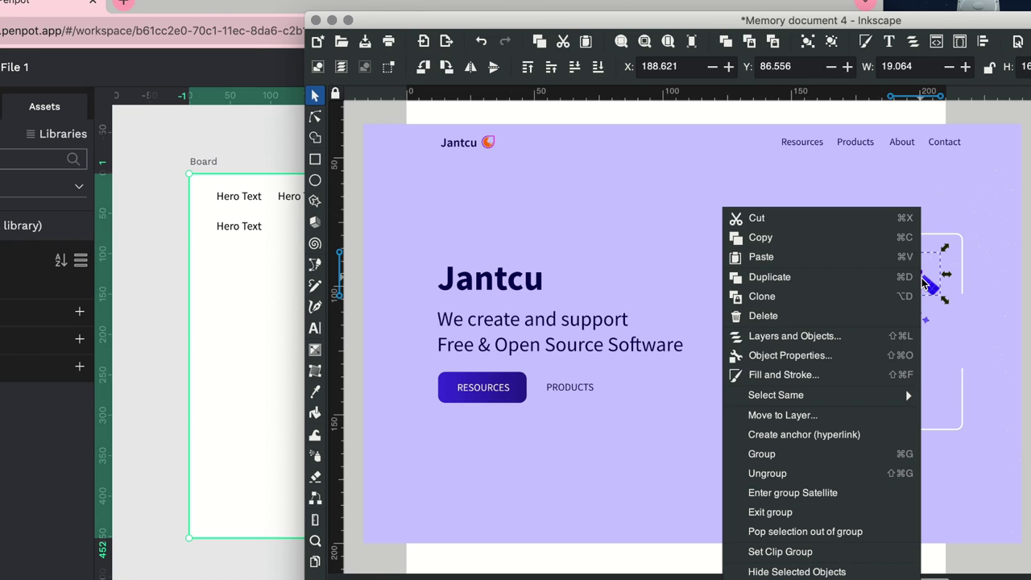
Copy the satellite, paste it into the Penpot board and move it left of the panda.
{"action": "left_click", "coordinate": [801, 242]}
{"action": "left_click", "coordinate": [258, 310]}
{"action": "key", "text": "super+v"}
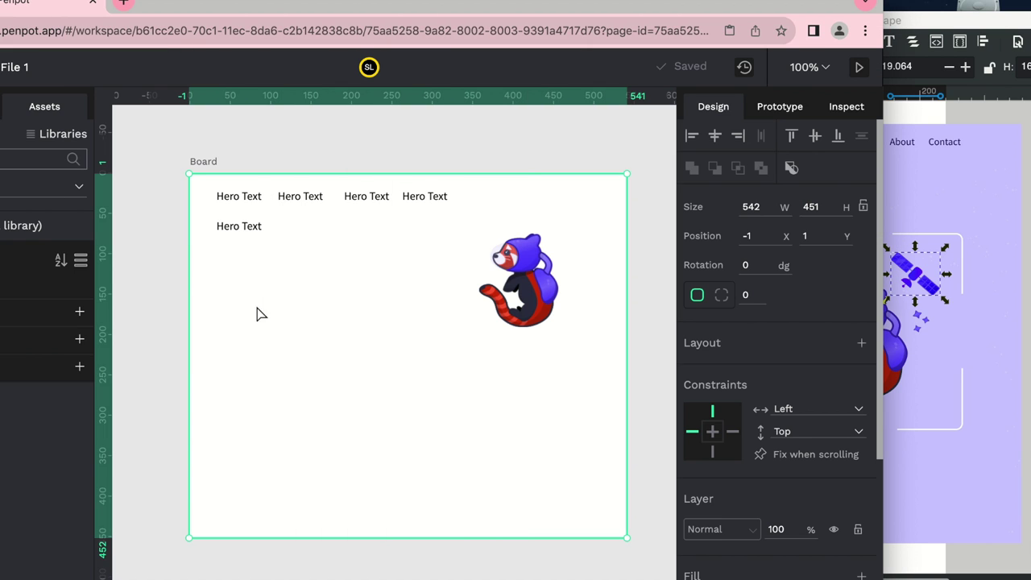
{"action": "right_click", "coordinate": [333, 266]}
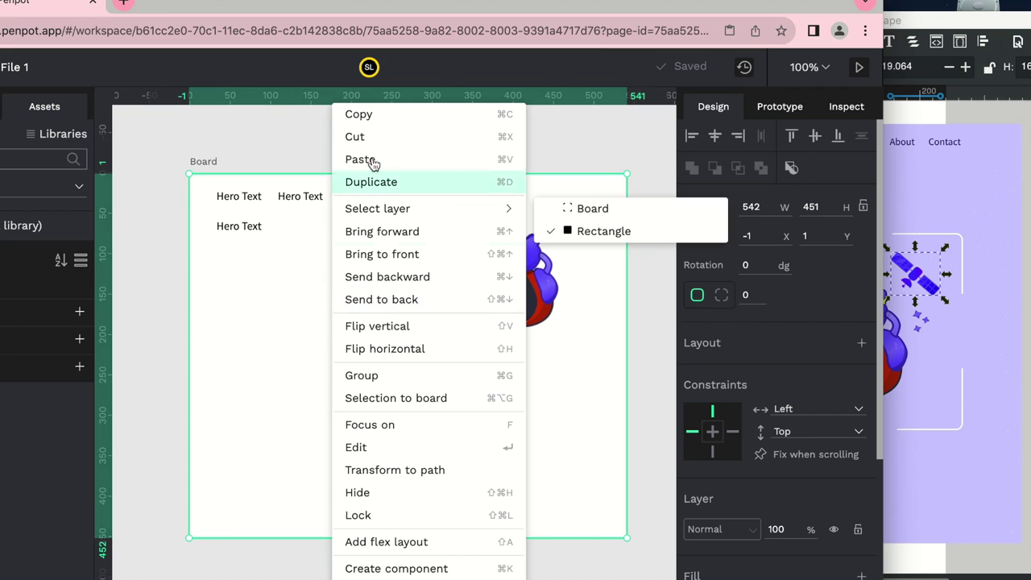
{"action": "left_click", "coordinate": [368, 161]}
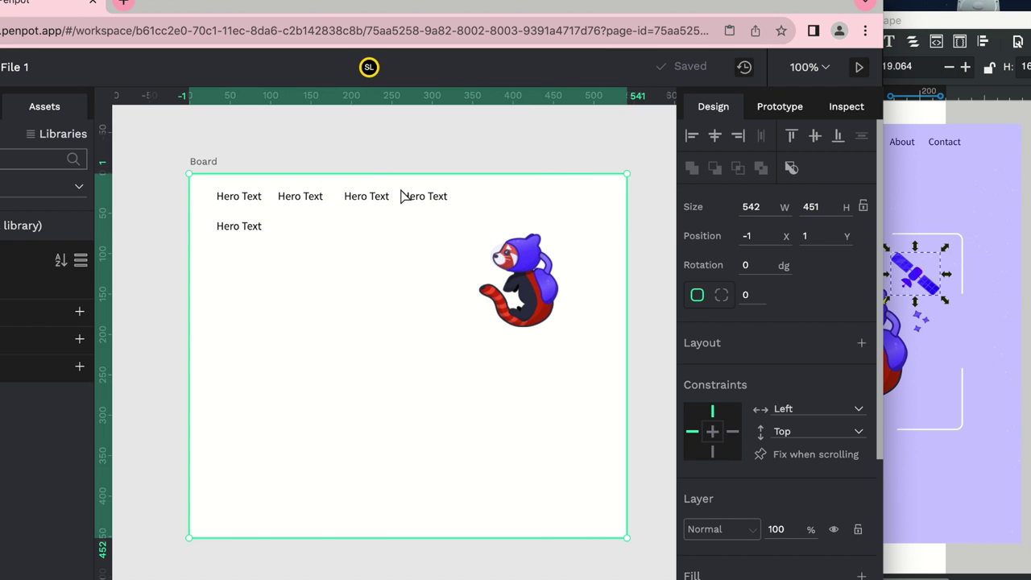
{"action": "key", "text": "ctrl+v"}
{"action": "mouse_move", "coordinate": [347, 270]}
{"action": "left_mouse_down"}
{"action": "mouse_move", "coordinate": [426, 271]}
{"action": "mouse_move", "coordinate": [438, 246]}
{"action": "mouse_move", "coordinate": [349, 282]}
{"action": "left_mouse_up"}
Select the board, satellite and red panda in turn, briefly checking Inkscape before returning to Penpot.
{"action": "left_click", "coordinate": [395, 201]}
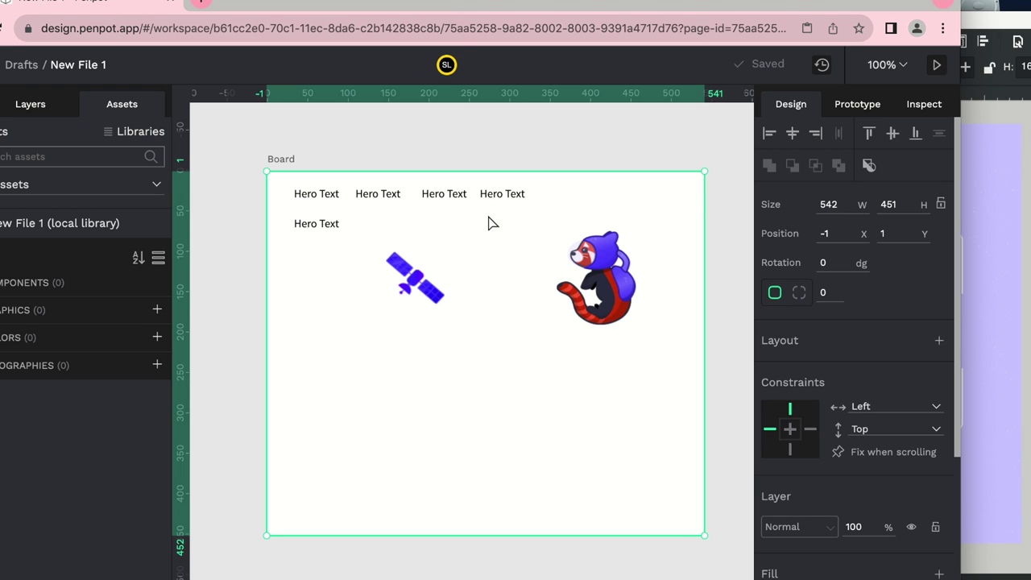
{"action": "left_click", "coordinate": [413, 282]}
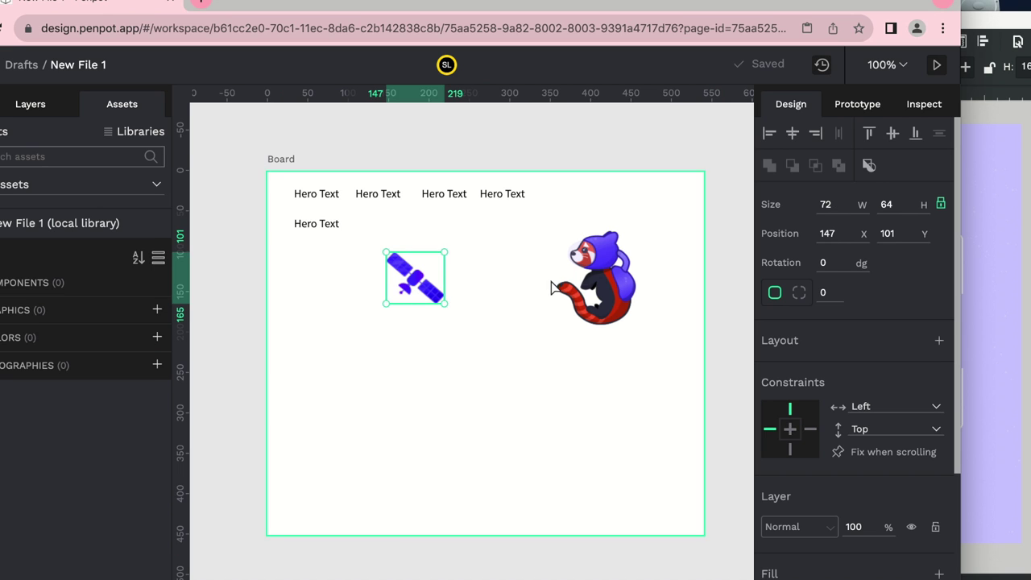
{"action": "left_click", "coordinate": [554, 283]}
{"action": "left_click", "coordinate": [1023, 243]}
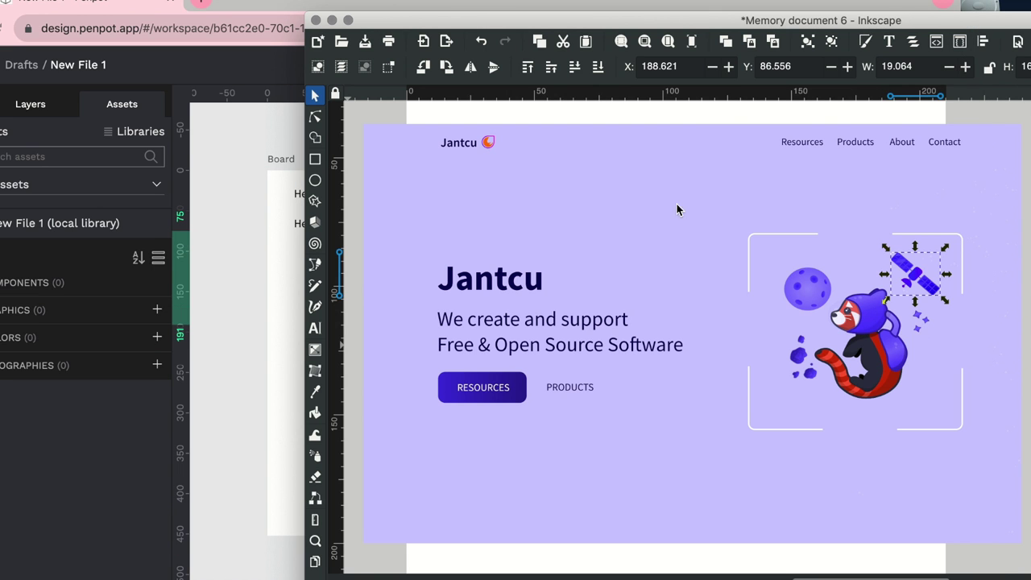
{"action": "left_click", "coordinate": [263, 273]}
{"action": "scroll", "coordinate": [840, 356], "scroll_direction": "down", "scroll_amount": 5}
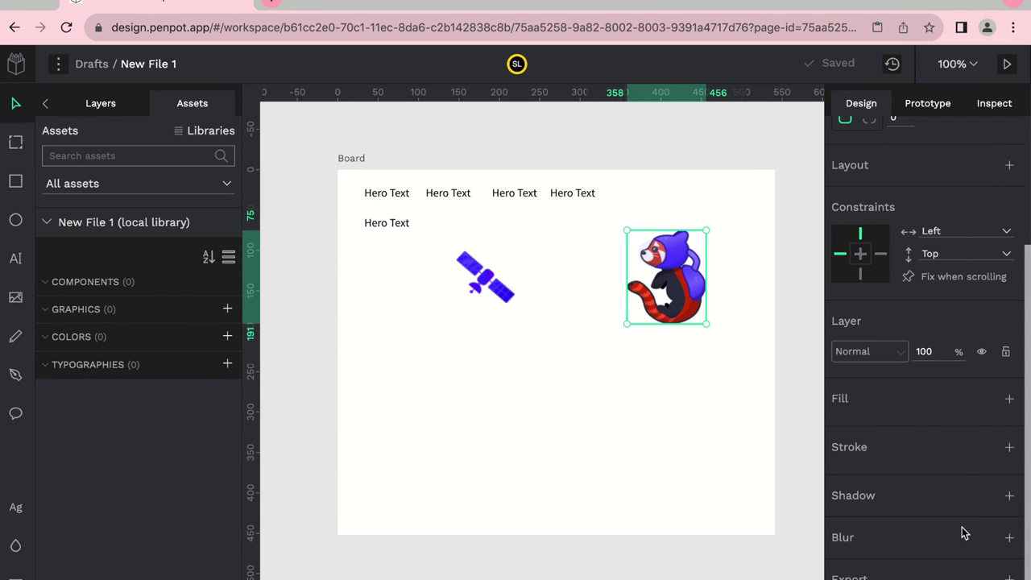
Add a 1x export setting to the red panda, keeping PNG as the format.
{"action": "left_click", "coordinate": [1009, 576]}
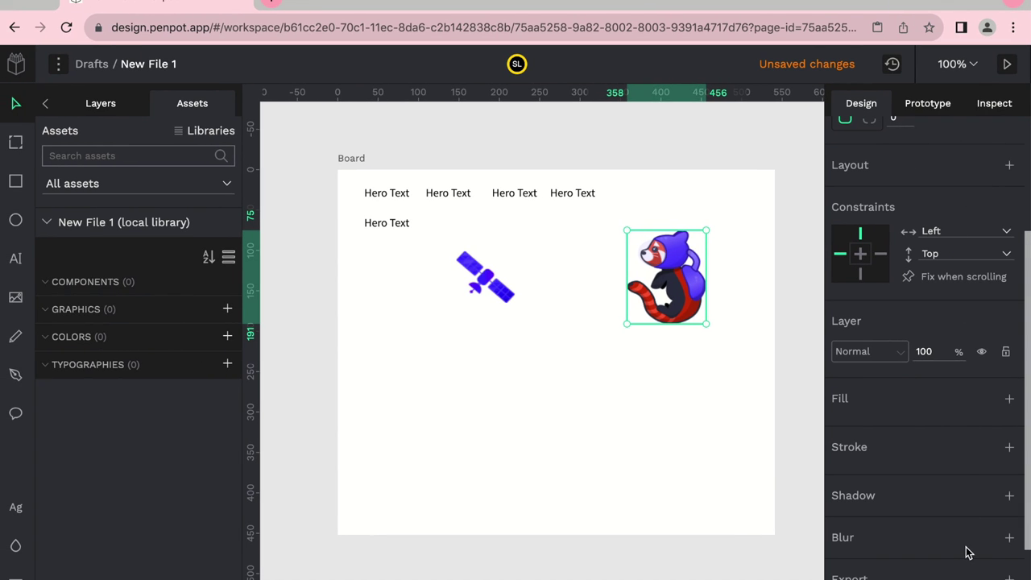
{"action": "scroll", "coordinate": [967, 552], "scroll_direction": "down", "scroll_amount": 2}
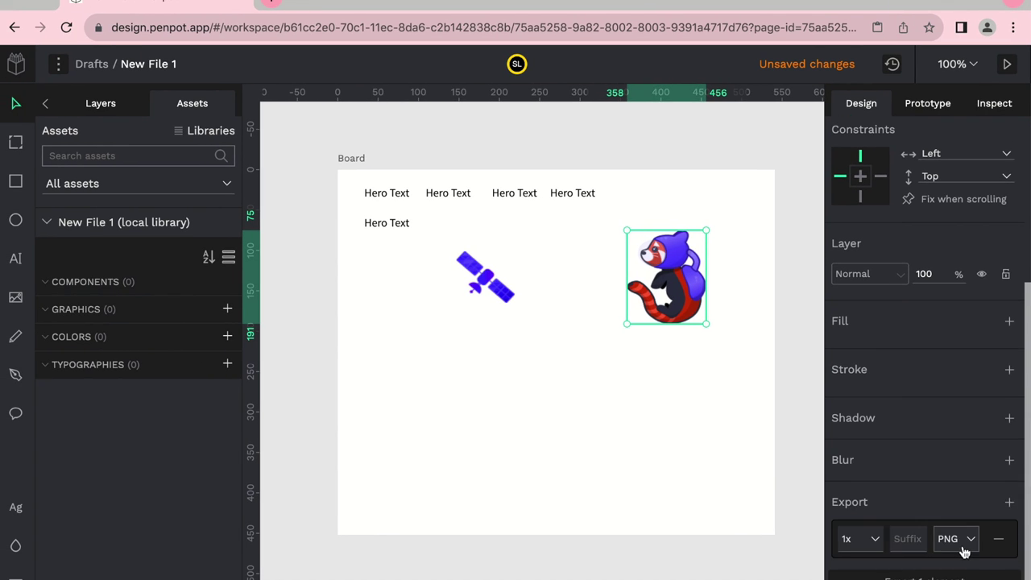
{"action": "left_click", "coordinate": [664, 465]}
{"action": "left_click", "coordinate": [675, 258]}
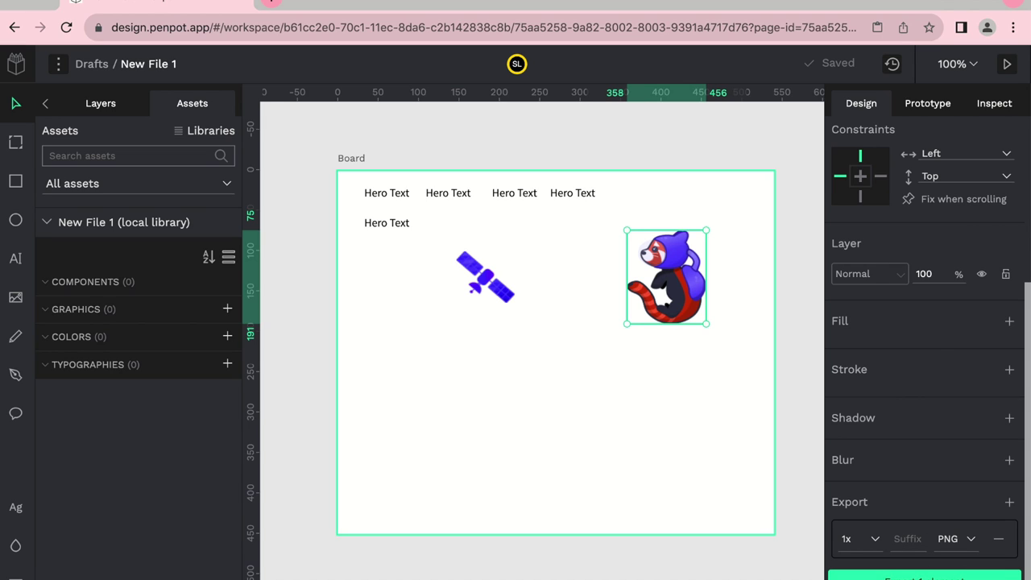
{"action": "left_click", "coordinate": [957, 551]}
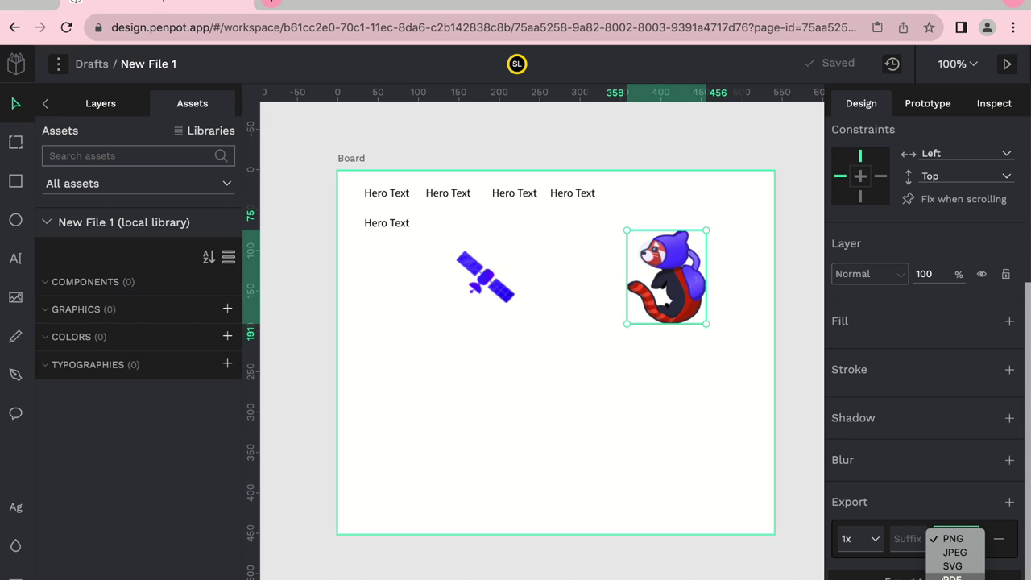
{"action": "left_click", "coordinate": [858, 569]}
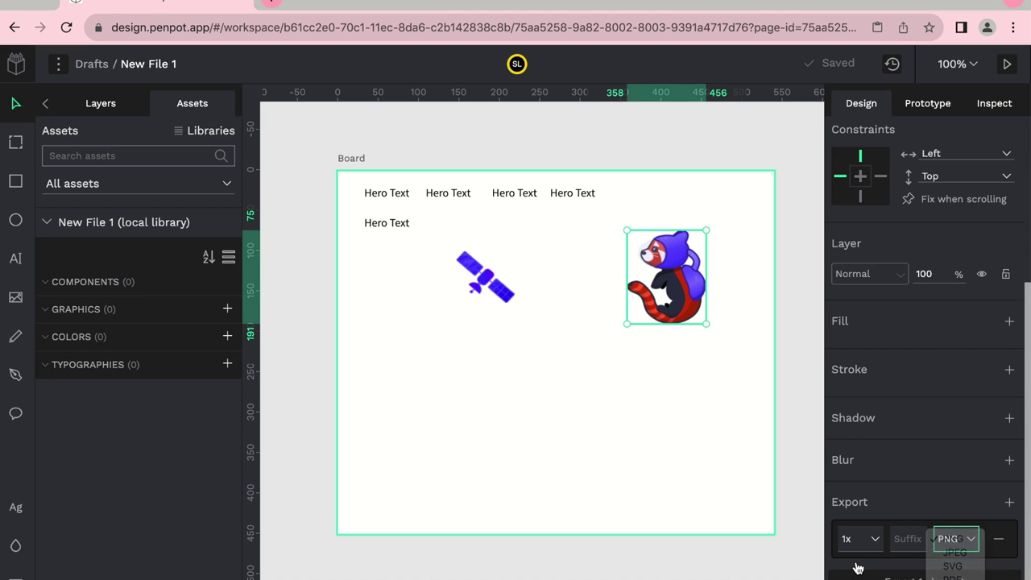
Look over the Prototype and Inspect tabs, then marquee-select the satellite and panda together.
{"action": "left_click", "coordinate": [727, 380]}
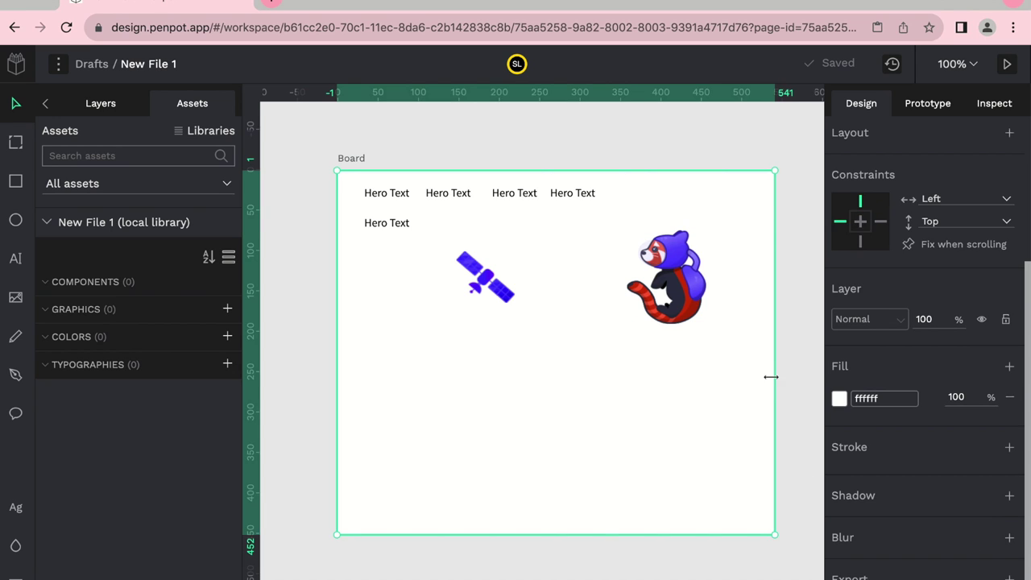
{"action": "left_click", "coordinate": [786, 384]}
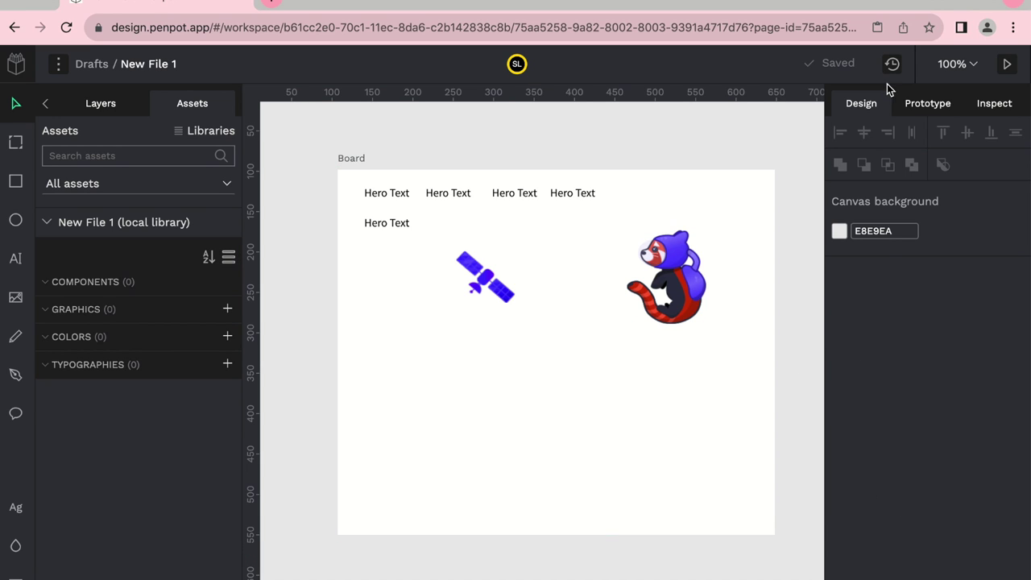
{"action": "left_click", "coordinate": [930, 103]}
{"action": "left_click", "coordinate": [978, 103]}
{"action": "left_click", "coordinate": [877, 103]}
{"action": "left_click_drag", "start_coordinate": [798, 376], "coordinate": [437, 228]}
Replace the Mixed export setting with a single new export set to SVG.
{"action": "scroll", "coordinate": [911, 520], "scroll_direction": "down", "scroll_amount": 5}
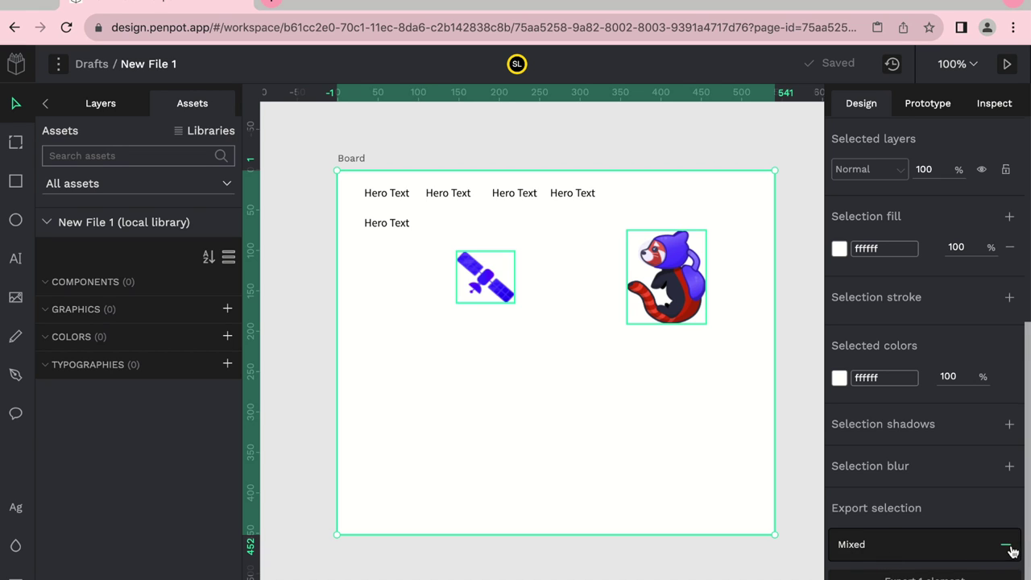
{"action": "left_click", "coordinate": [1007, 546]}
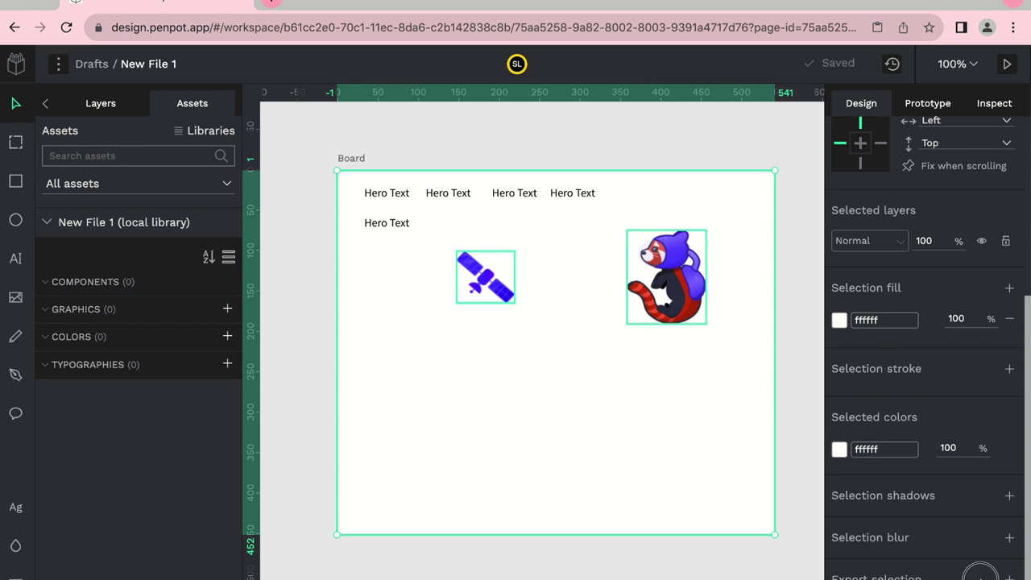
{"action": "left_click", "coordinate": [1008, 576]}
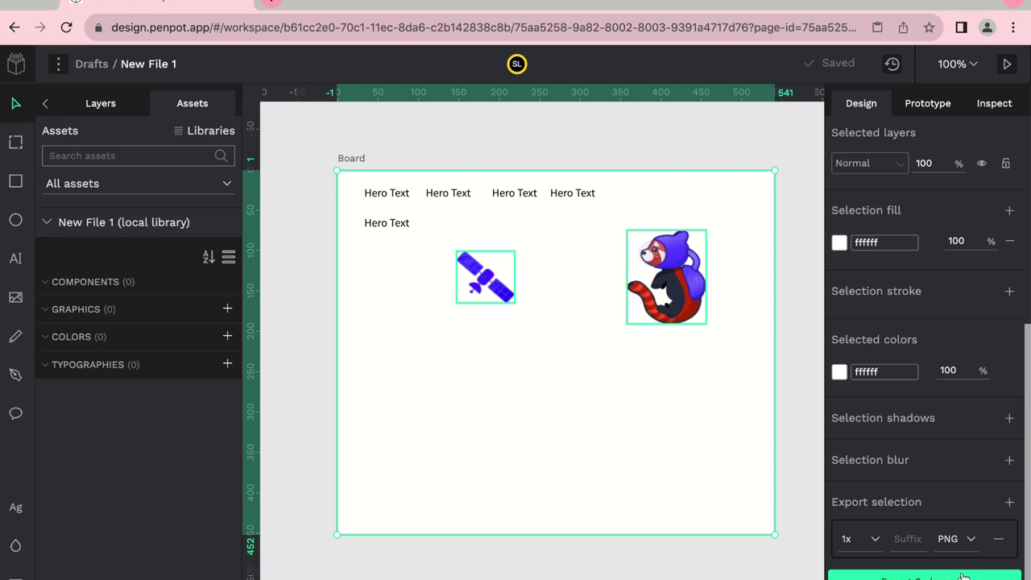
{"action": "left_click", "coordinate": [965, 539]}
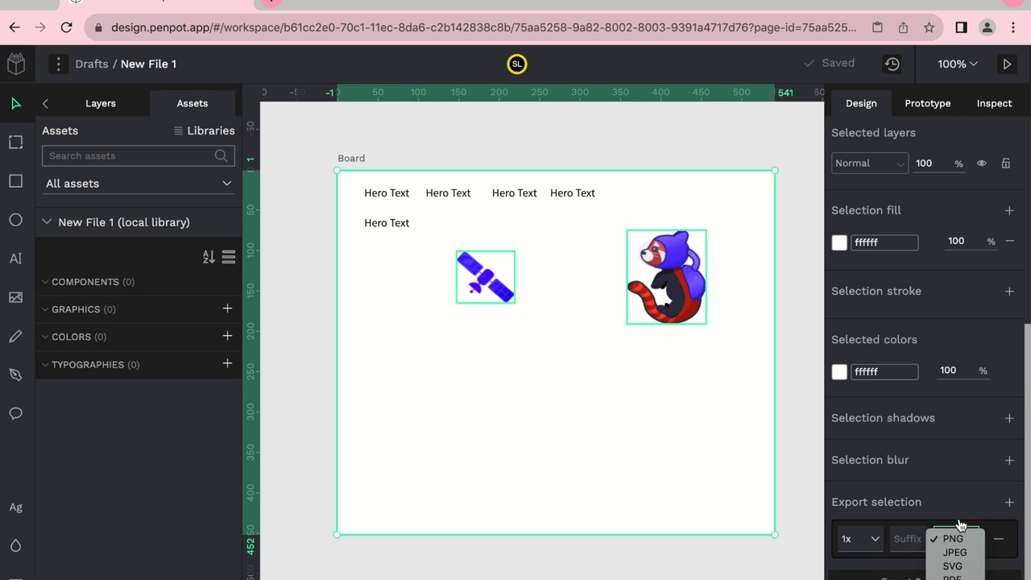
{"action": "left_click", "coordinate": [951, 565]}
Export the two blob graphics as SVG from the Export selection dialog, excluding the Rectangle.
{"action": "key", "text": "ctrl+shift+e"}
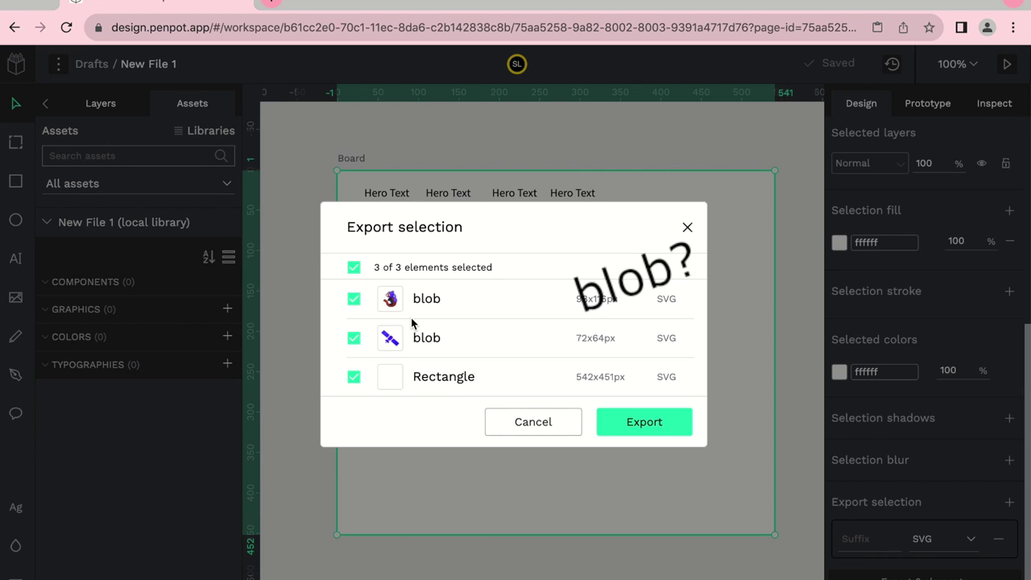
{"action": "double_click", "coordinate": [435, 339]}
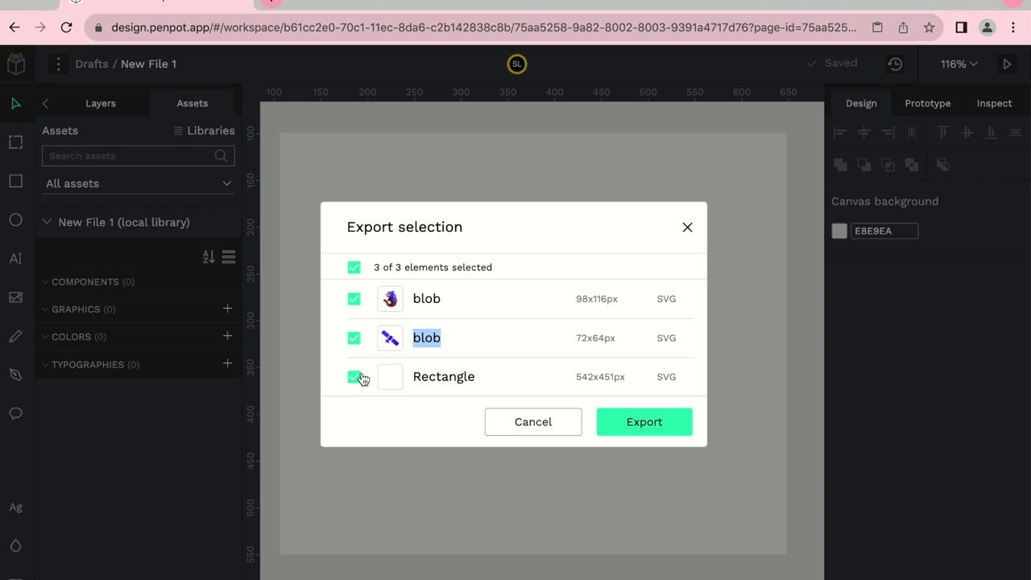
{"action": "left_click", "coordinate": [355, 377]}
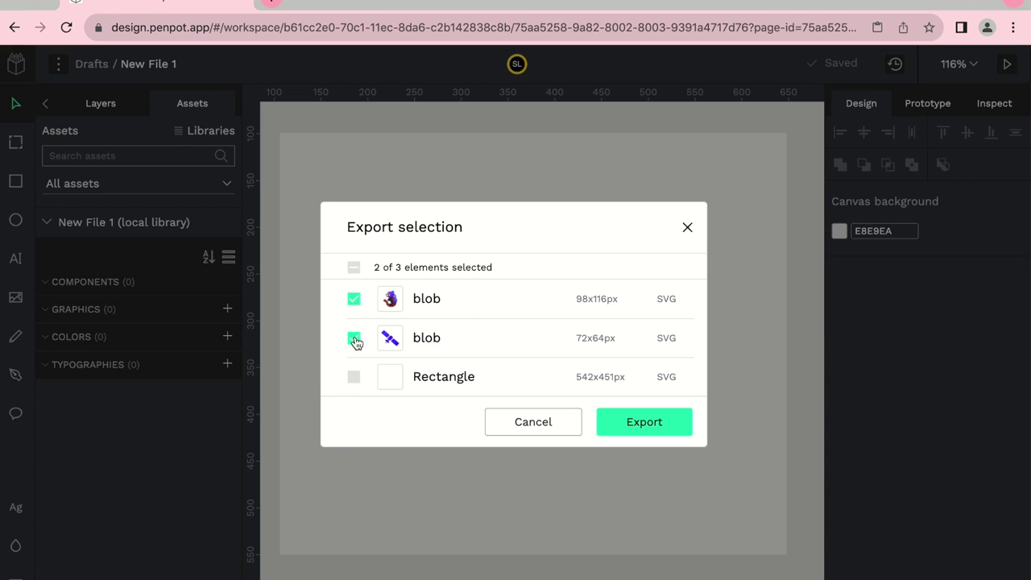
{"action": "left_click", "coordinate": [649, 425]}
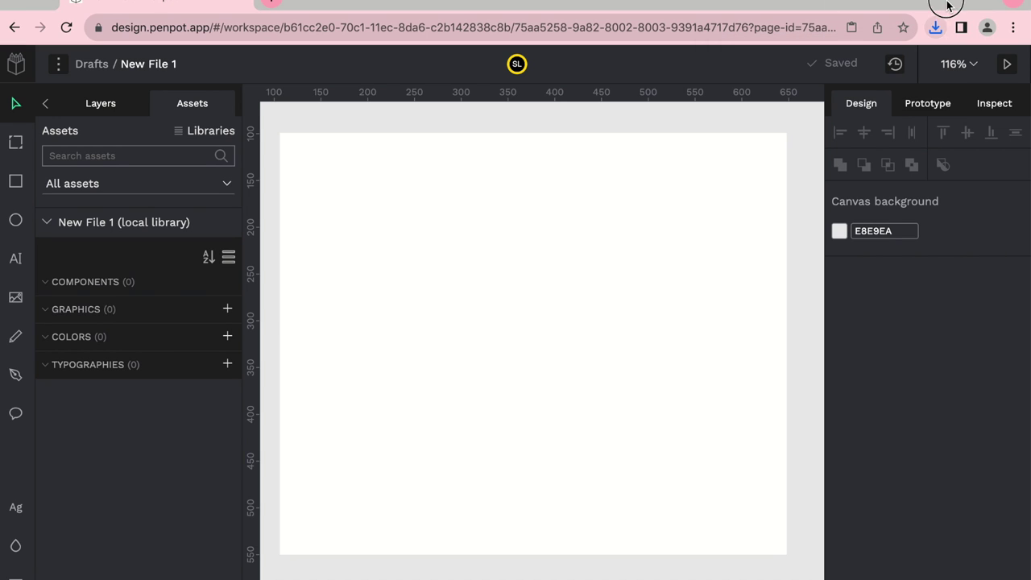
Scroll the canvas to look over the finished board.
{"action": "scroll", "coordinate": [584, 245], "scroll_direction": "down", "scroll_amount": 5}
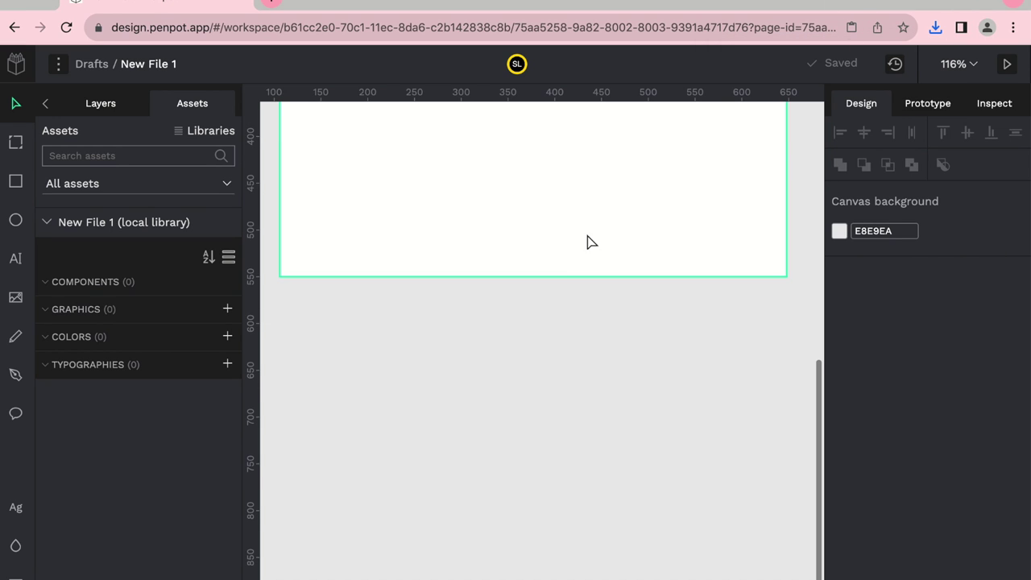
{"action": "scroll", "coordinate": [618, 208], "scroll_direction": "up", "scroll_amount": 10}
{"action": "scroll", "coordinate": [618, 208], "scroll_direction": "down", "scroll_amount": 3}
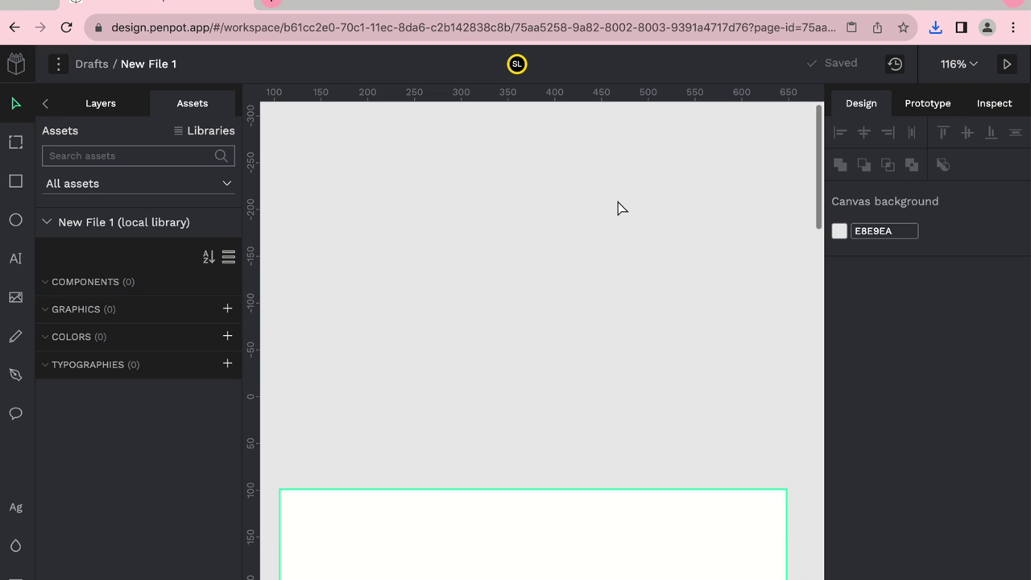
{"action": "scroll", "coordinate": [618, 207], "scroll_direction": "down", "scroll_amount": 7}
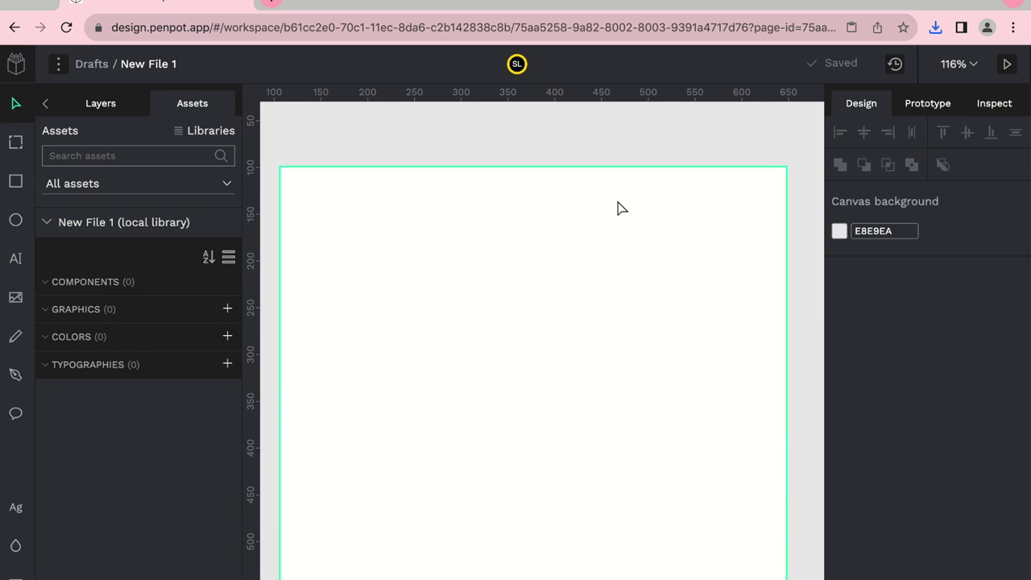